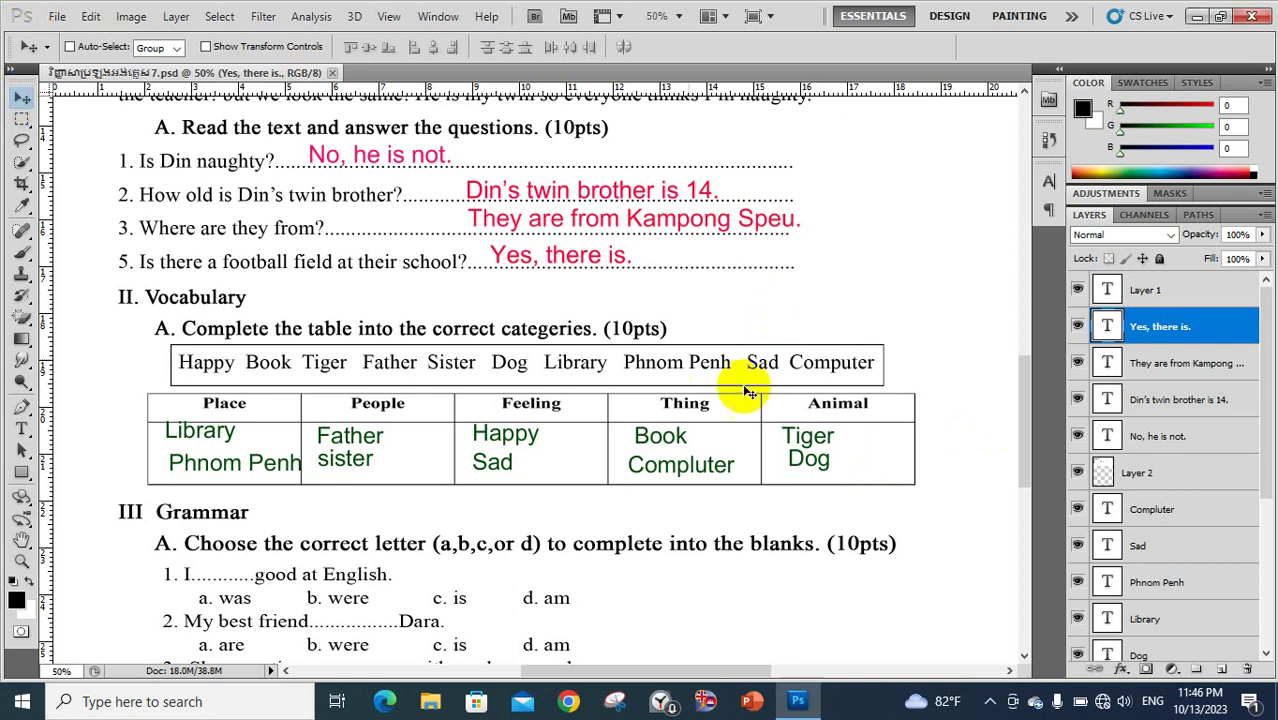
- Scroll down past the Vocabulary table to show Section III Grammar
mouse_move(1024, 383)
left_mouse_down()
mouse_move(1027, 434)
mouse_move(1027, 337)
mouse_move(1030, 467)
left_mouse_up()
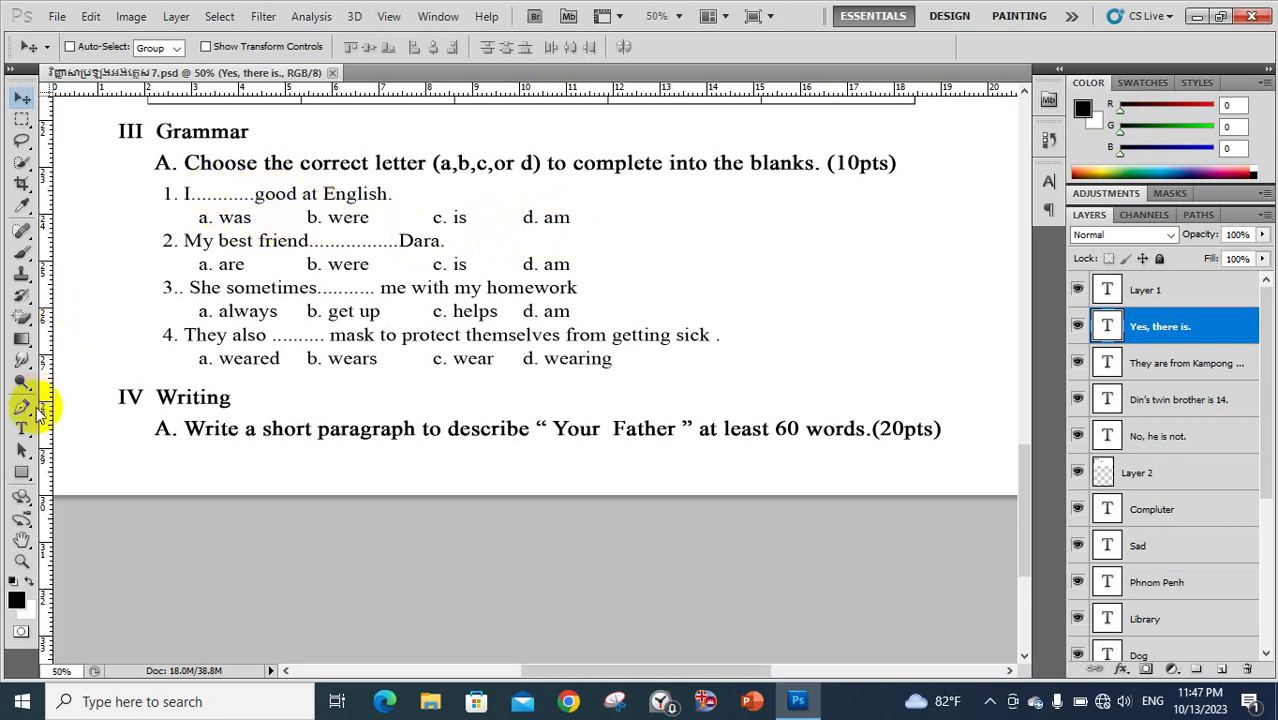
- Add a red 'd' answer in the blank after 'I' in Grammar item 1
left_click(21, 428)
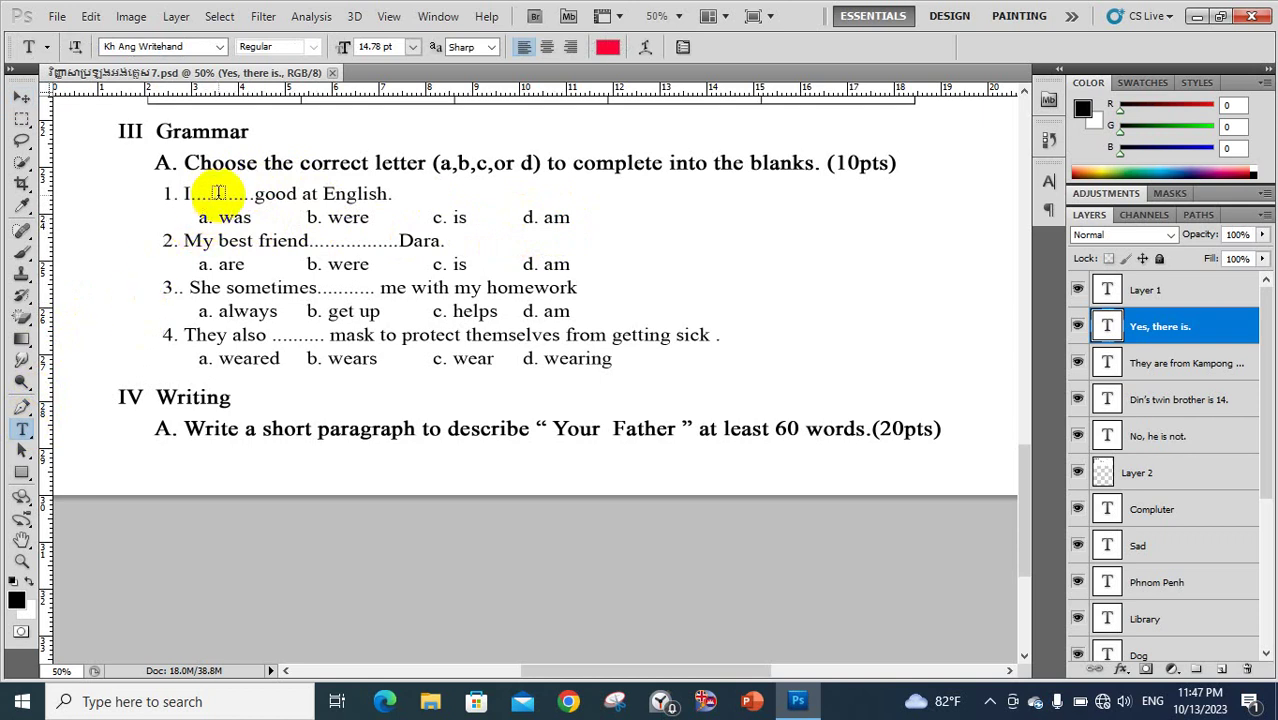
left_click(217, 193)
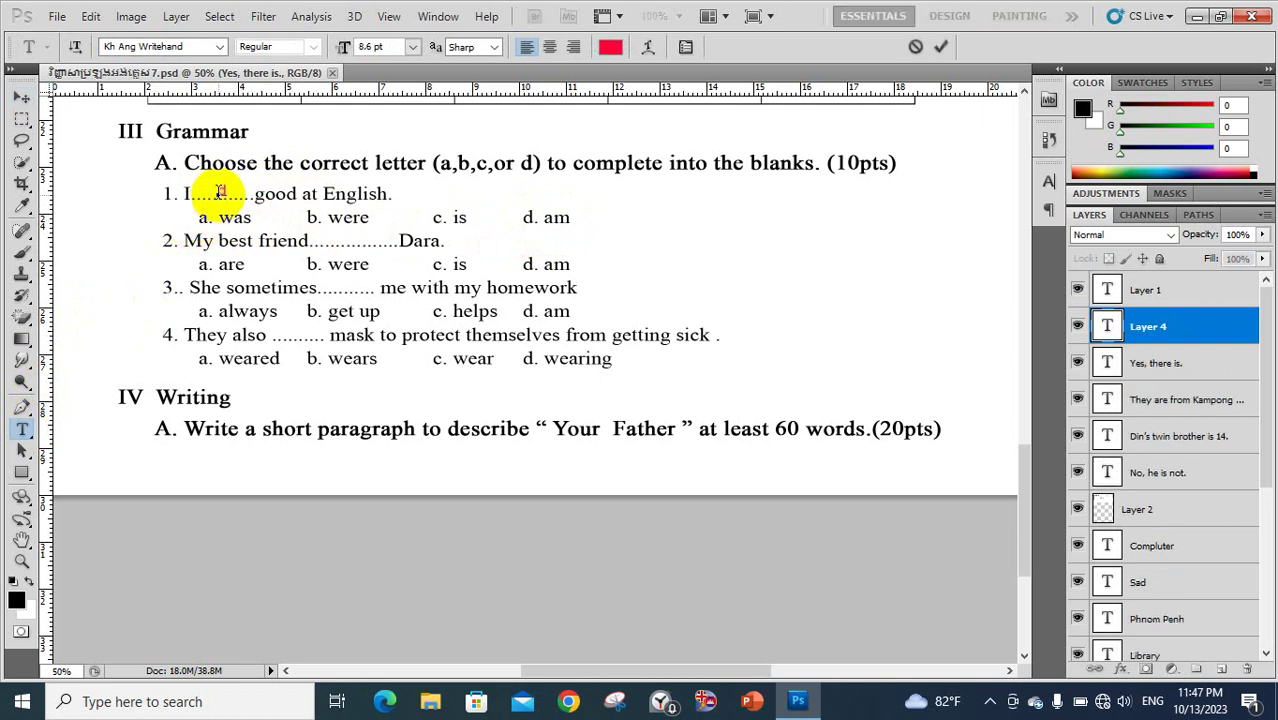
type("d")
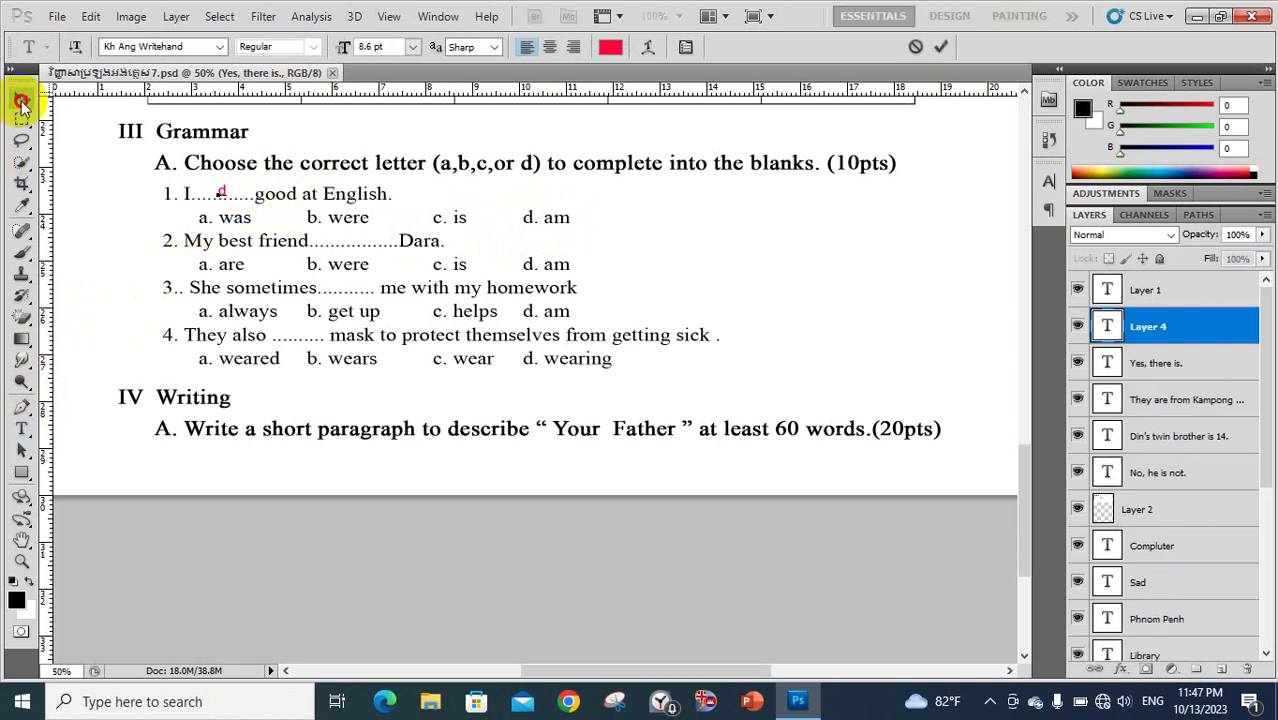
left_click(22, 100)
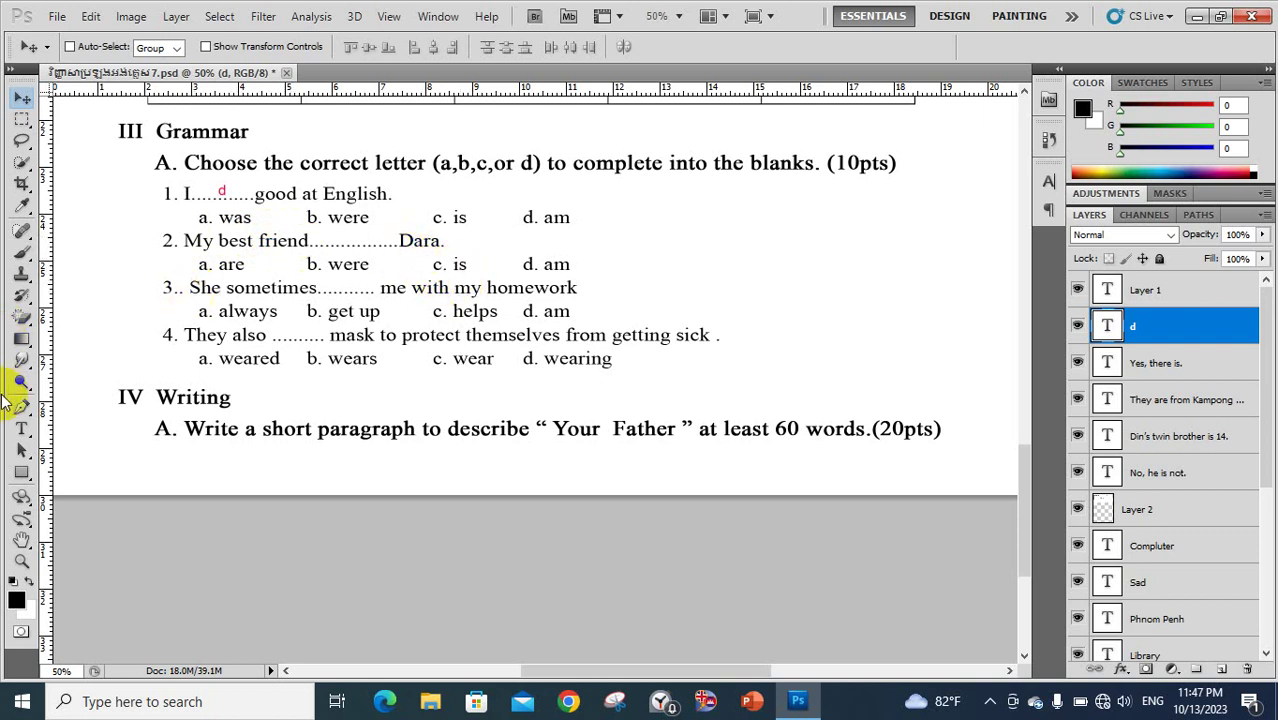
- Add a red 'c' answer in the blank after 'My best friend' in Grammar item 2
left_click(20, 430)
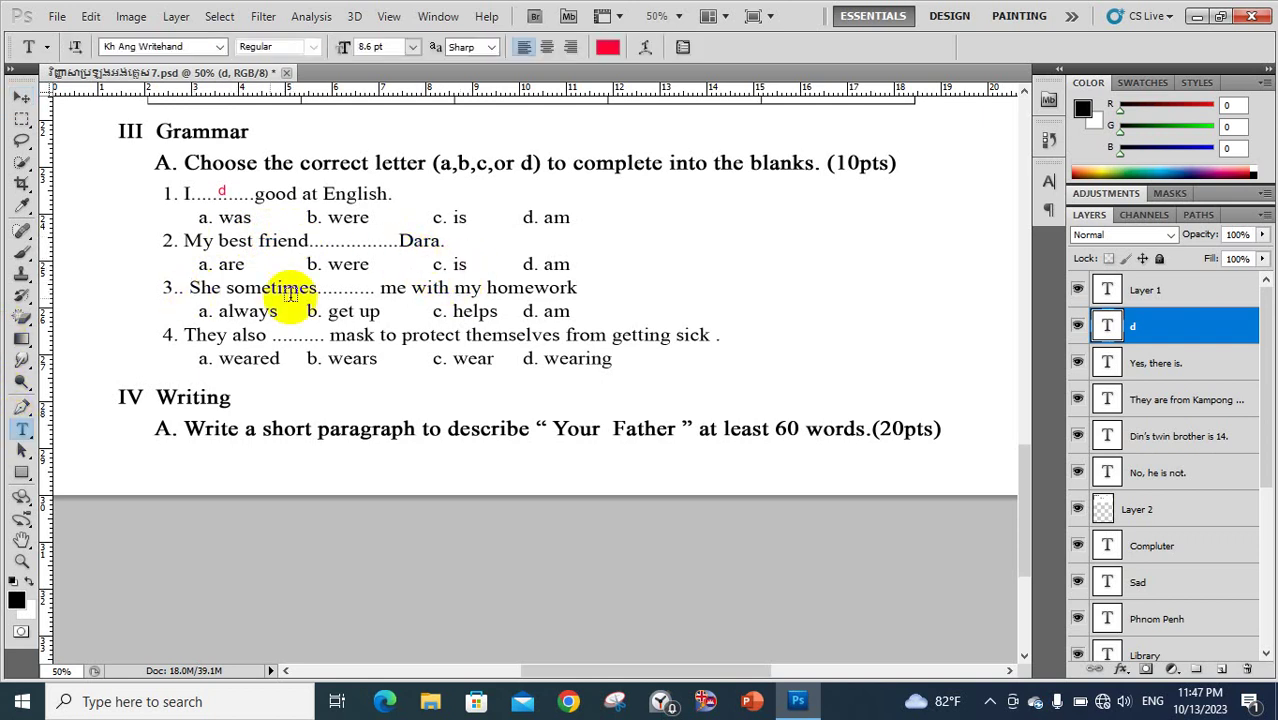
left_click(362, 240)
type("d")
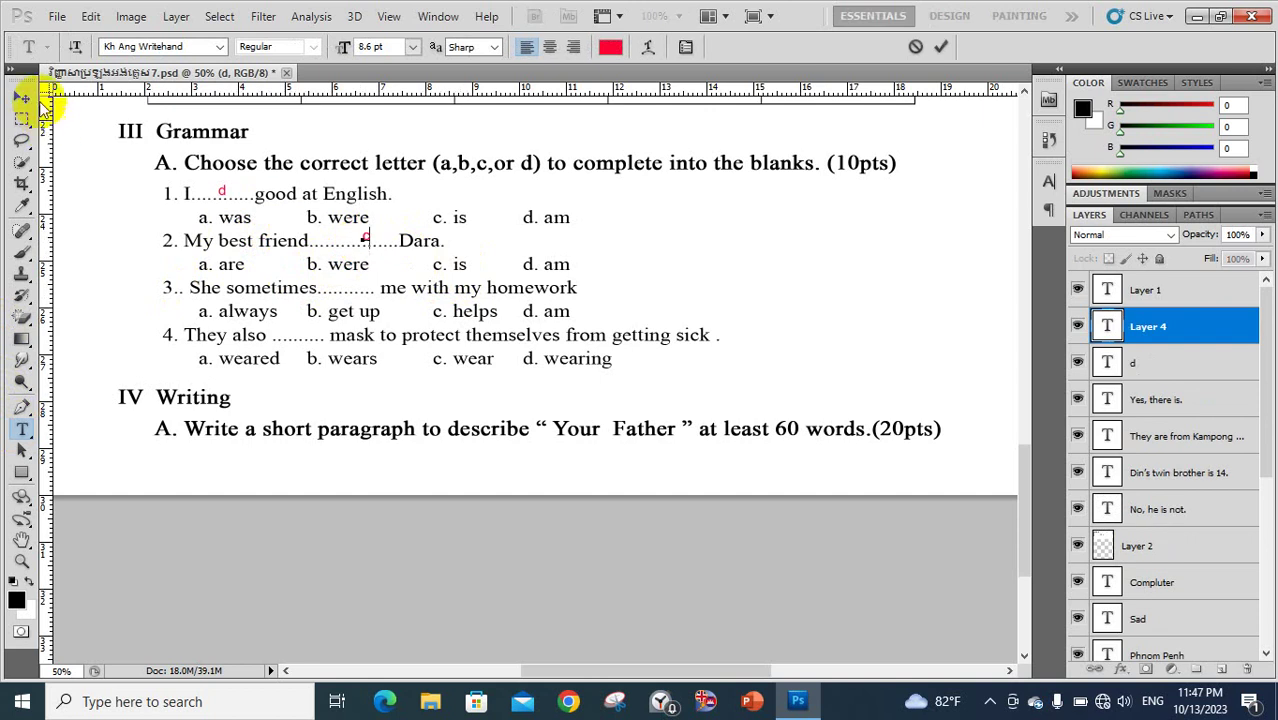
left_click(24, 97)
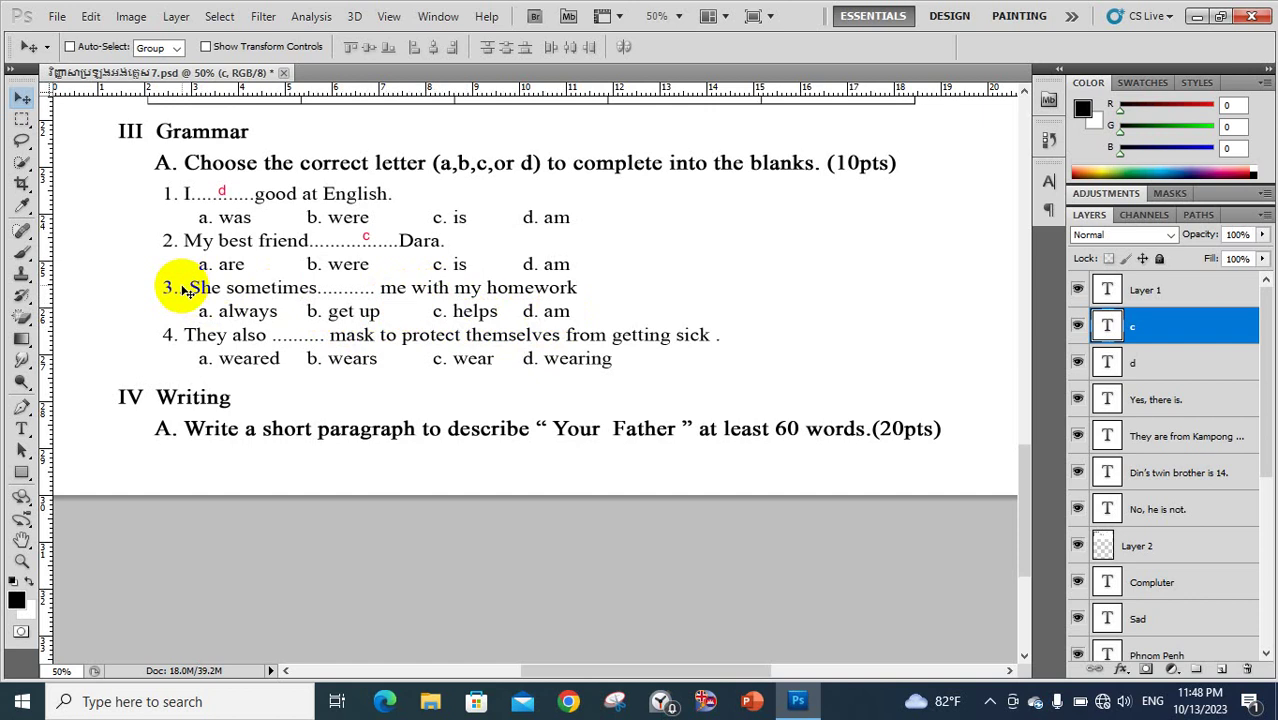
- Add a red 'c' answer in the blank after 'She sometimes' in Grammar item 3
left_click(21, 430)
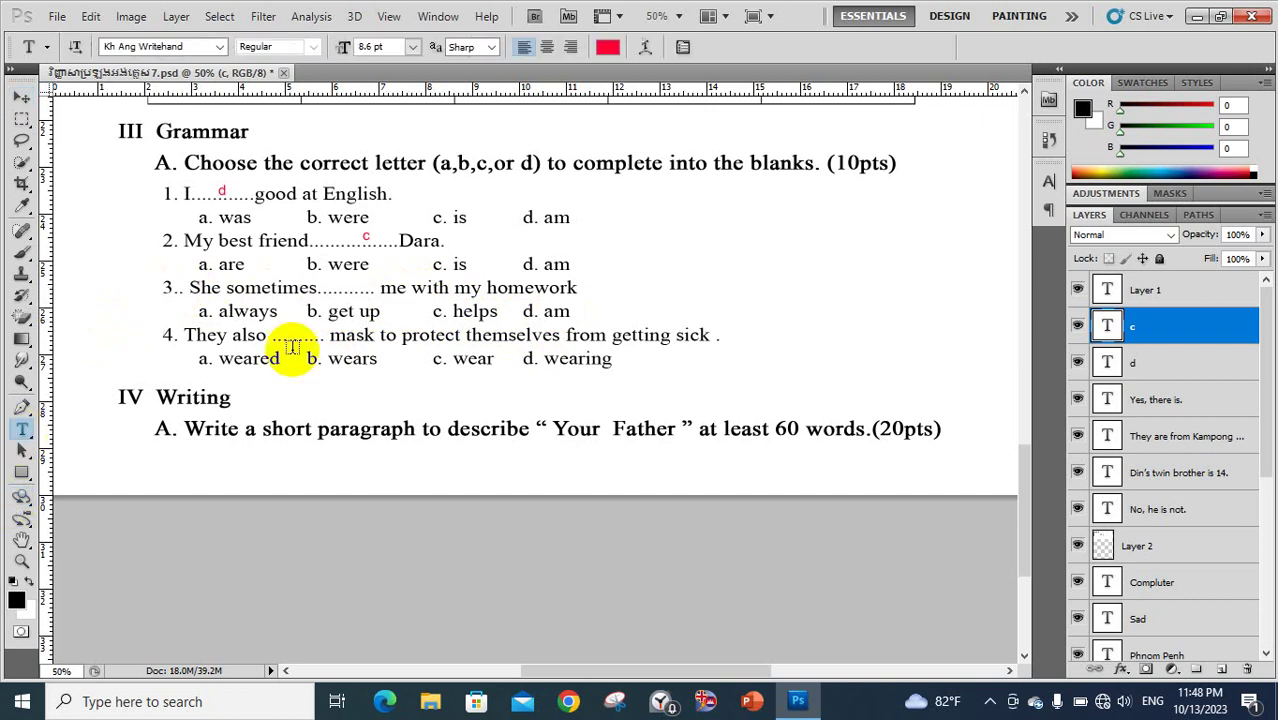
left_click(342, 284)
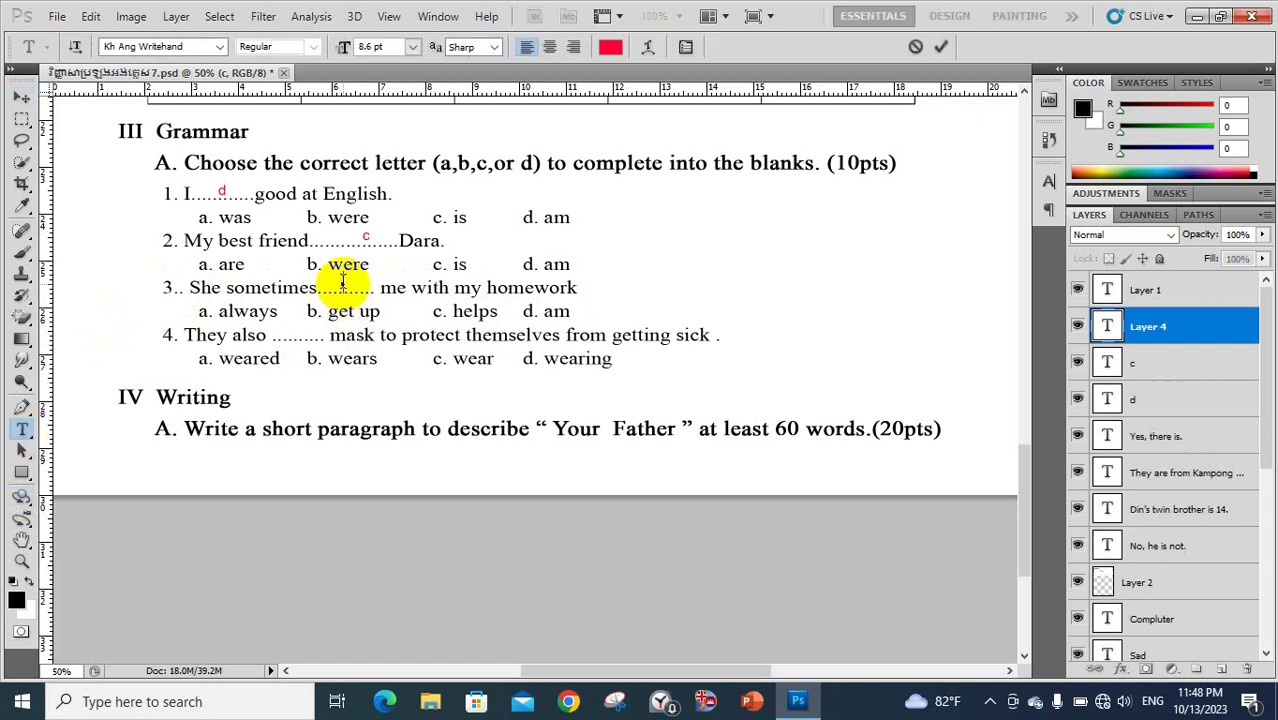
type("c")
left_click(21, 102)
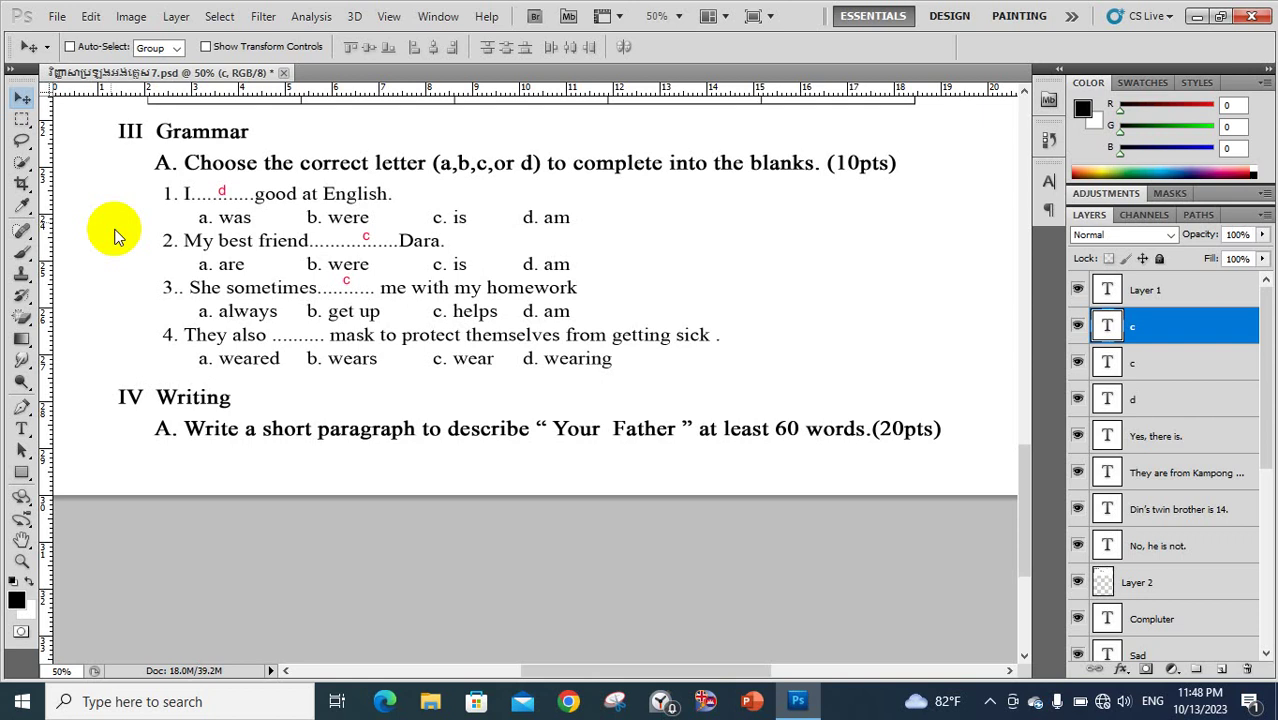